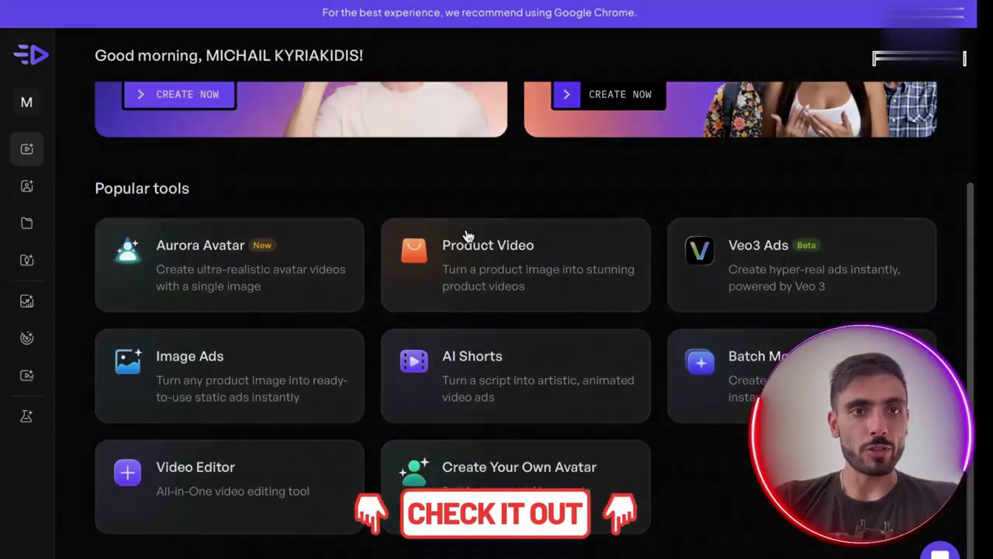
# Open the Avatars page and browse the gallery of realistic stock avatars
pyautogui.scroll(2, 466, 233)
pyautogui.scroll(1, 466, 236)
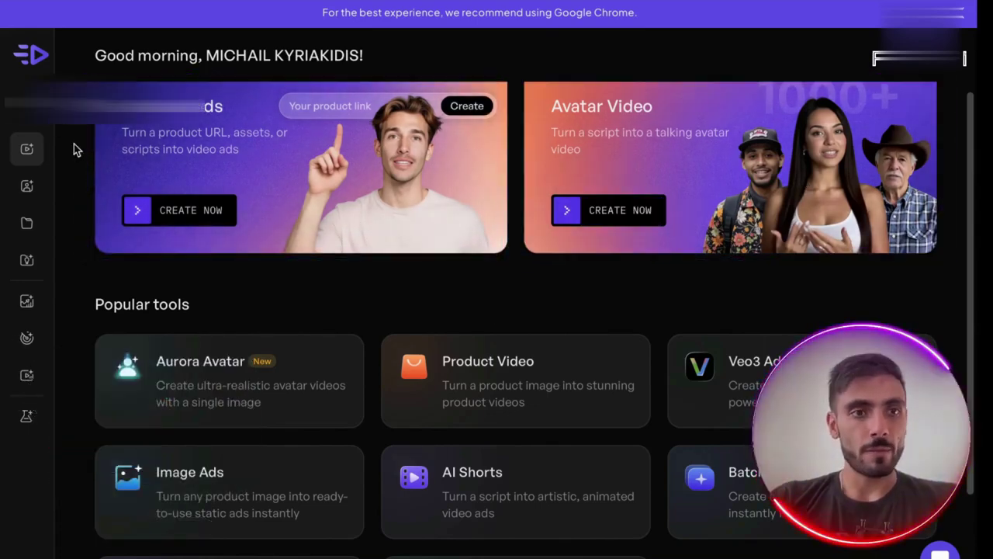
pyautogui.moveTo(47, 157)
pyautogui.click(45, 185)
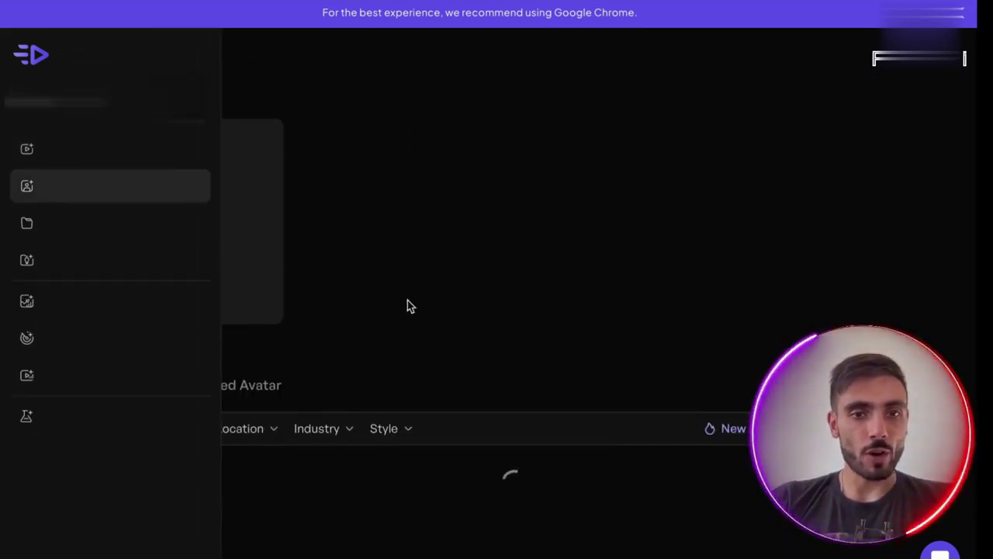
pyautogui.scroll(-3, 443, 310)
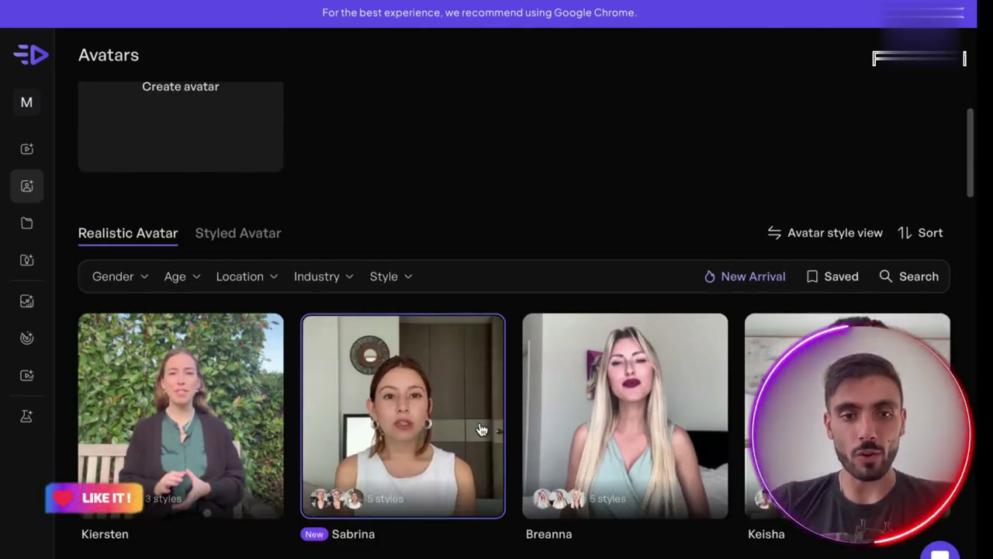
pyautogui.scroll(-2, 481, 429)
# Bring up the Create avatar customization choices, then dismiss them
pyautogui.scroll(5, 481, 429)
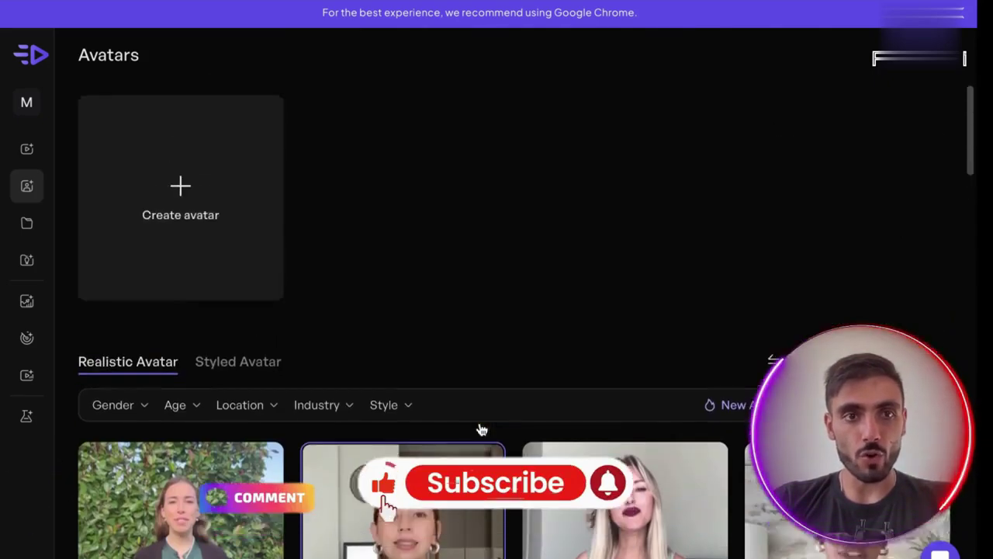
pyautogui.click(222, 247)
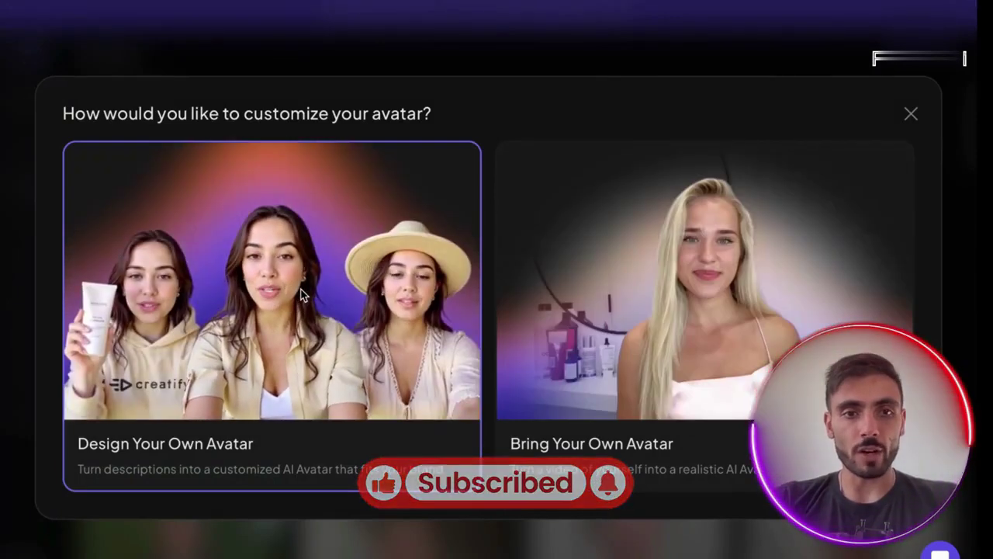
pyautogui.press('Escape')
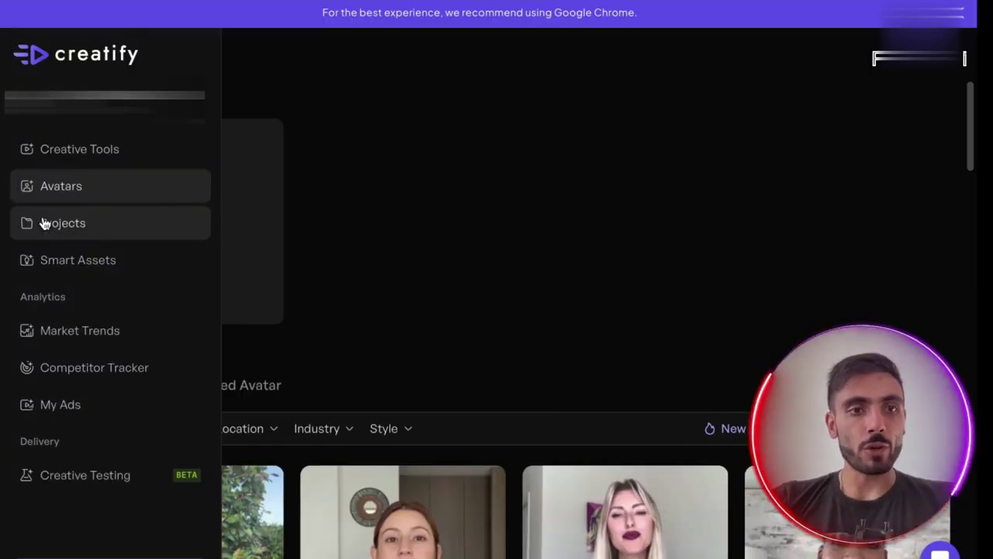
# Open the Projects list and start a new project to view the Popular tools list
pyautogui.click(45, 222)
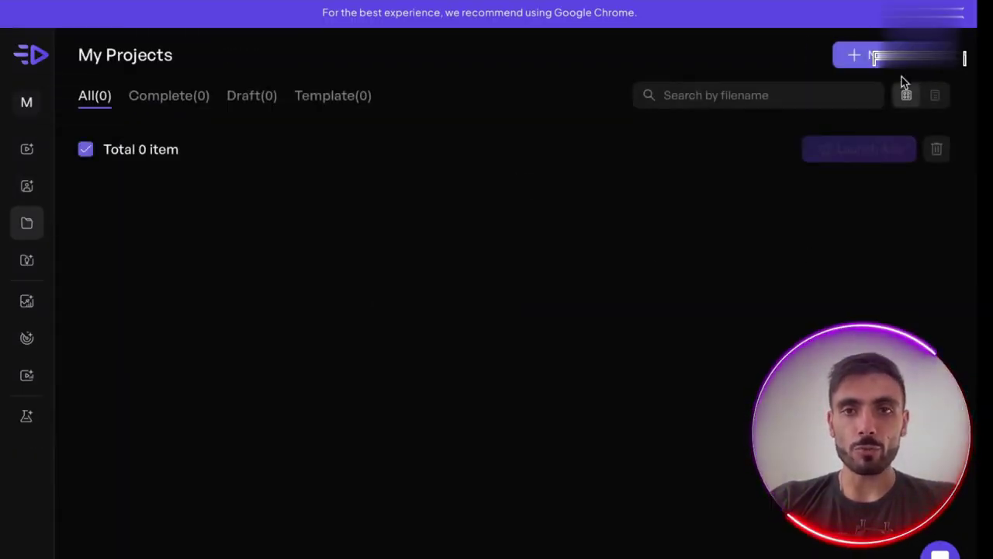
pyautogui.click(854, 55)
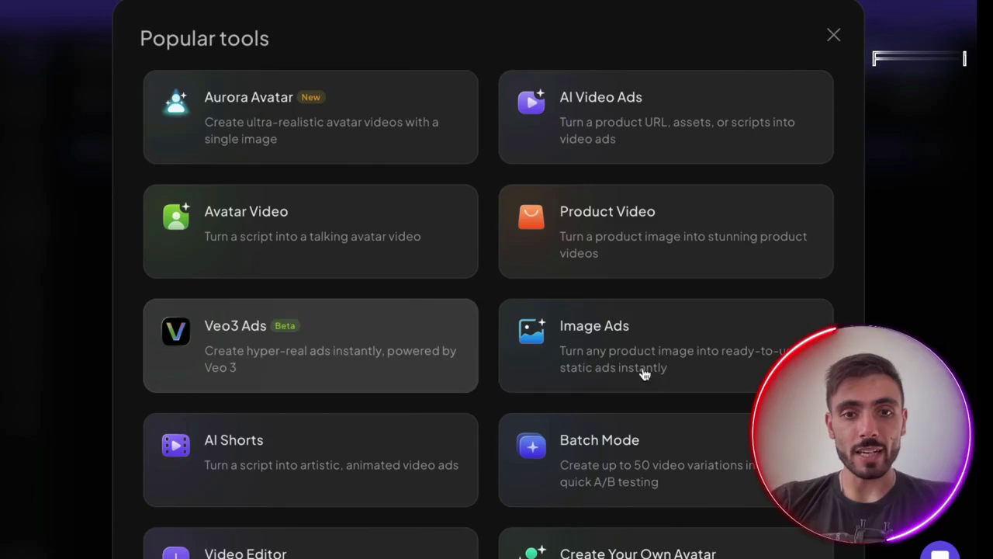
pyautogui.scroll(-1, 660, 378)
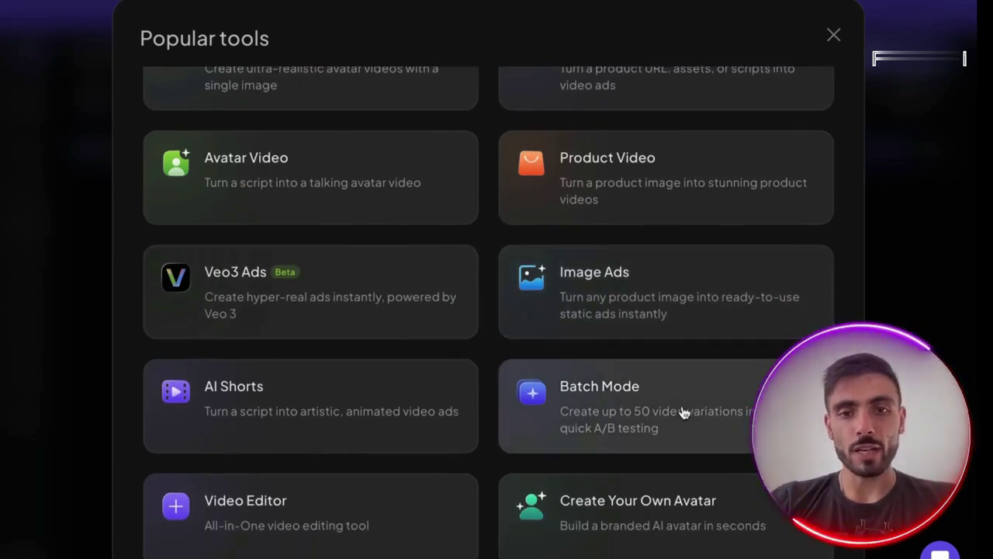
# Close the Popular tools list and look through the Smart Assets library
pyautogui.click(834, 38)
pyautogui.click(116, 261)
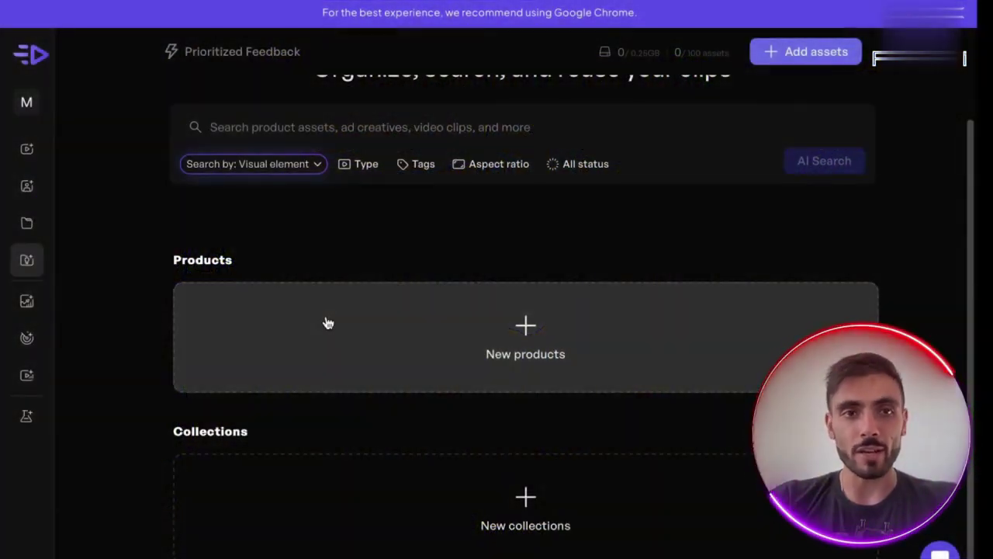
pyautogui.moveTo(48, 256)
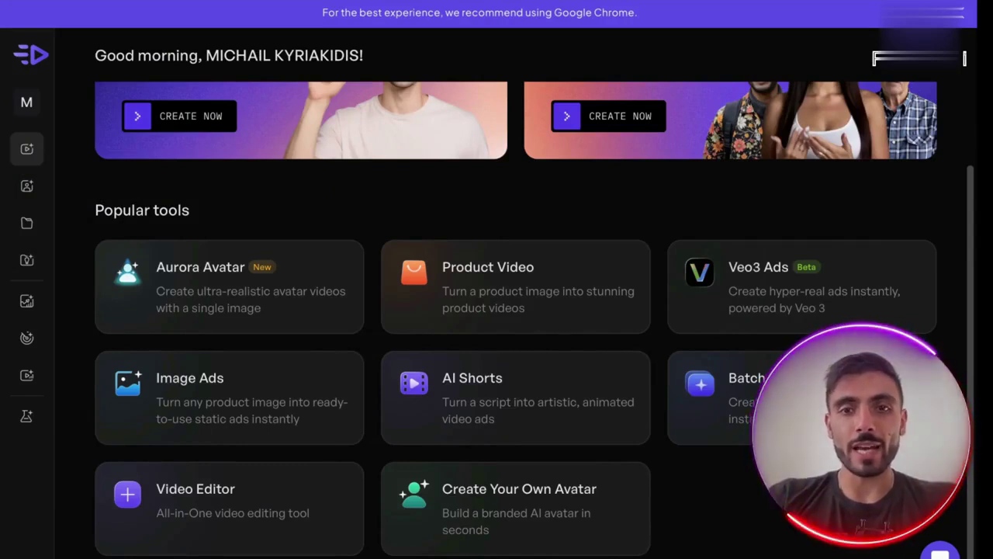
# Open the Veo3 Ads recipes and load the 'Cute dog - watching TV' recipe
pyautogui.moveTo(26, 260)
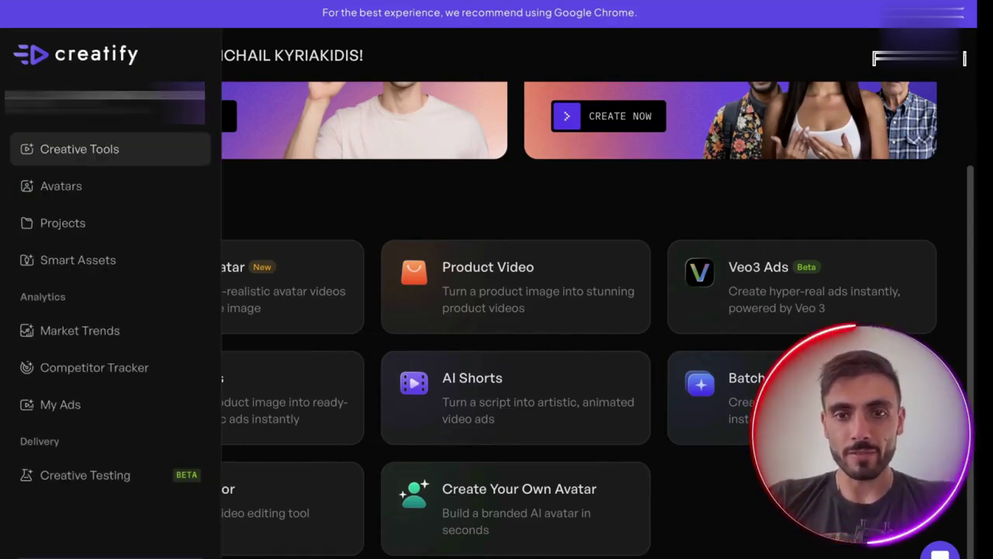
pyautogui.click(807, 245)
pyautogui.moveTo(317, 287)
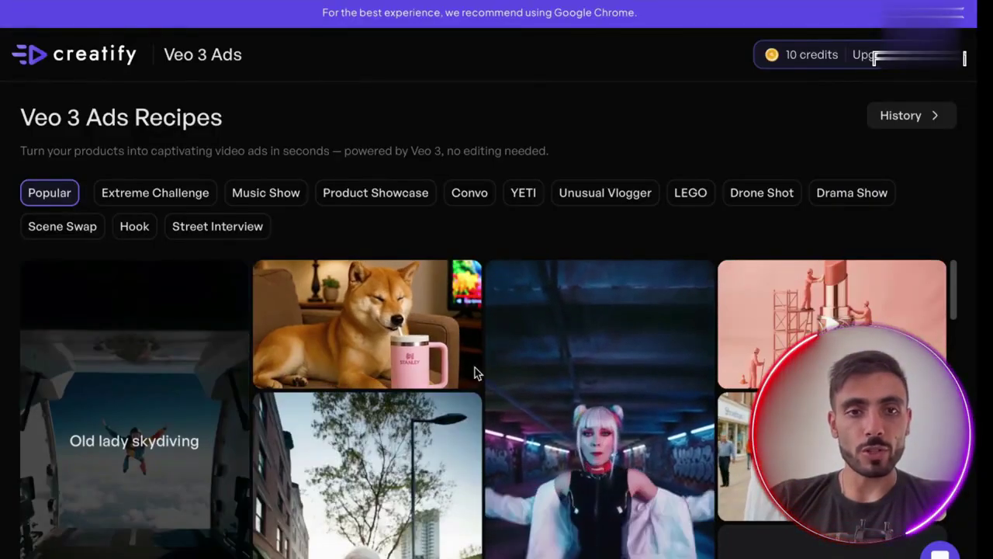
pyautogui.moveTo(395, 339)
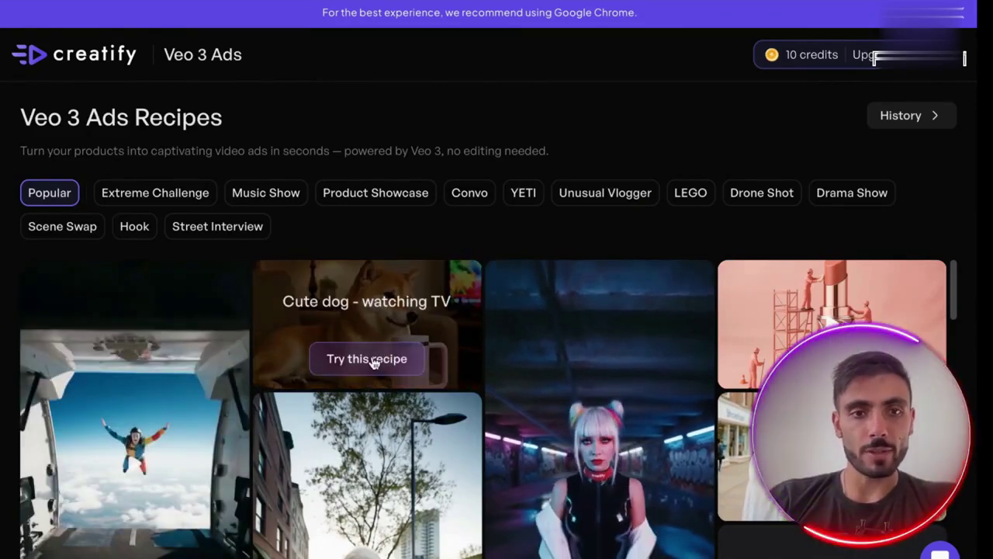
pyautogui.click(373, 360)
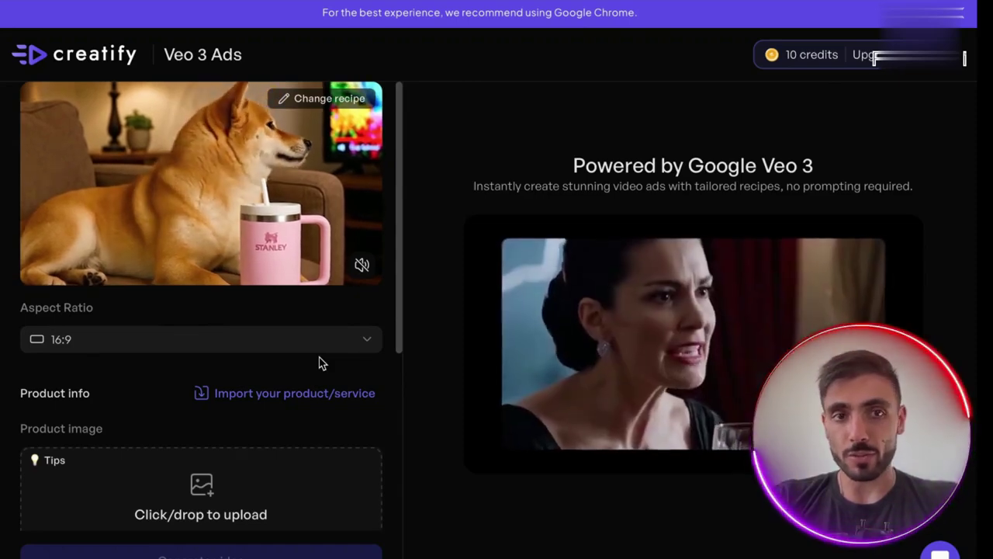
# Enter brand 'Sweet Potato', title 'Dog Treats Sweet Potato', and paste in the product description
pyautogui.scroll(-2, 250, 458)
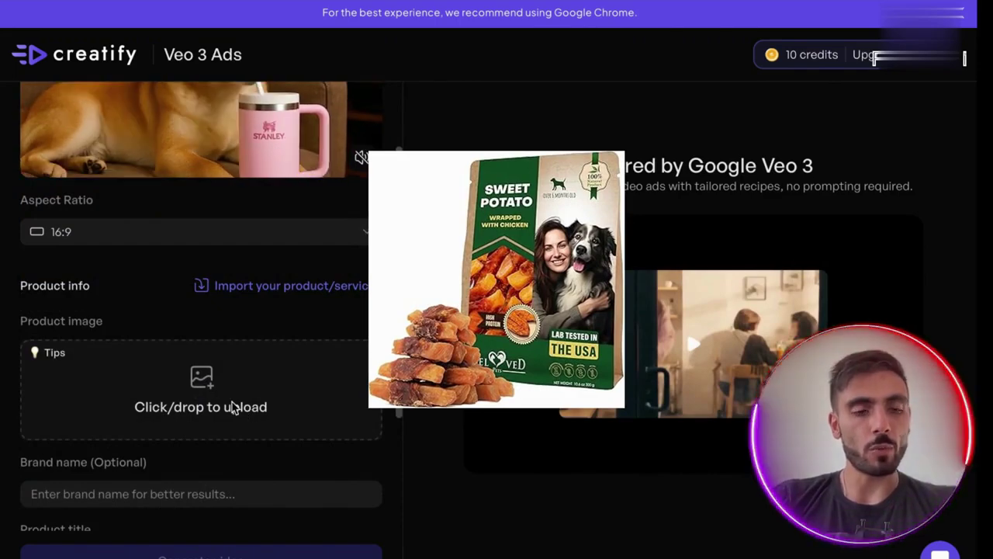
pyautogui.scroll(-3, 206, 395)
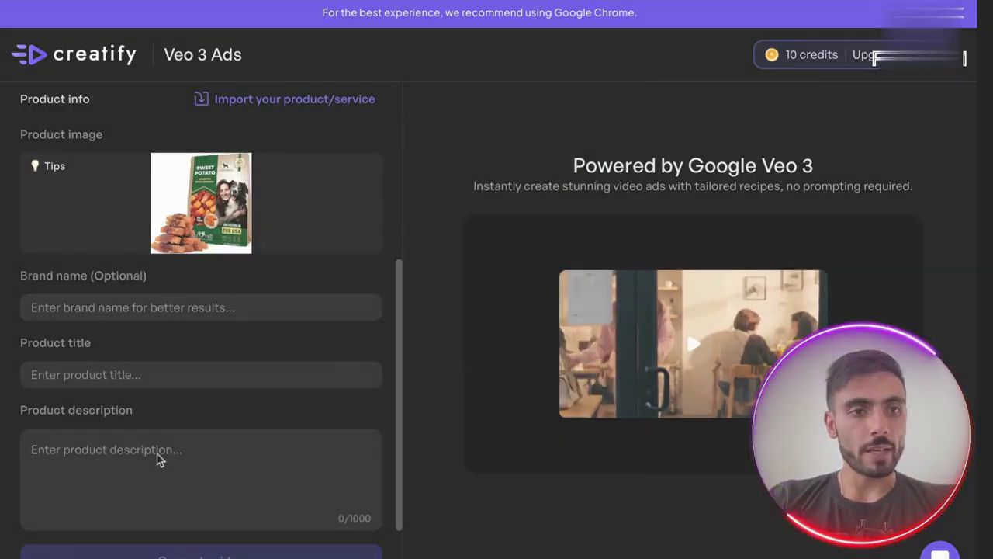
pyautogui.click(187, 309)
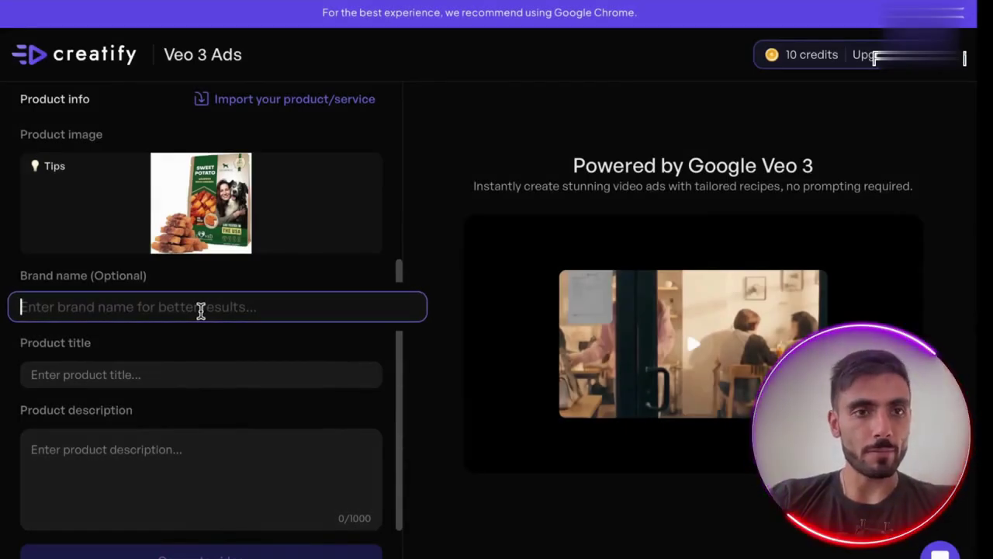
pyautogui.write('Sweet Potat')
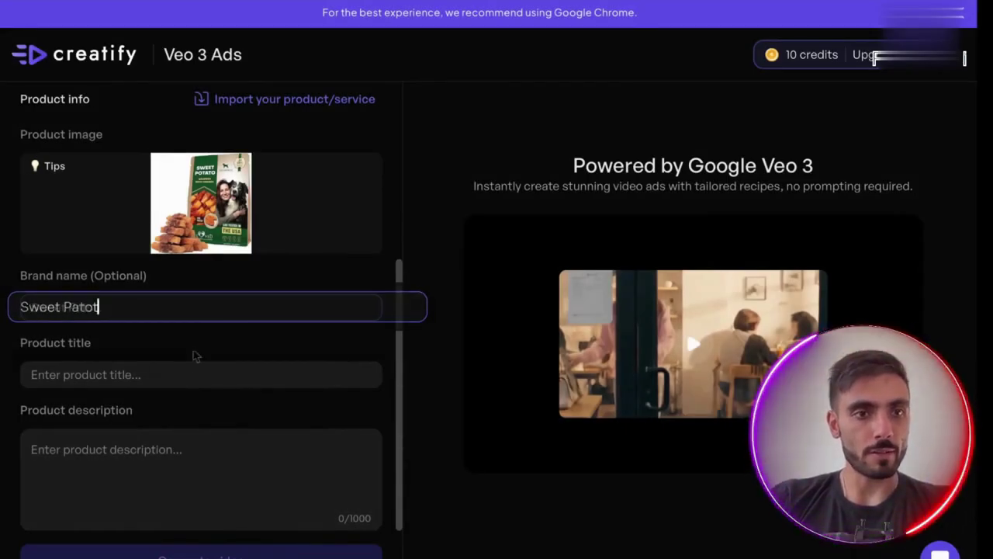
pyautogui.write('o')
pyautogui.click(191, 378)
pyautogui.write('Dog Treats Sweet Potato')
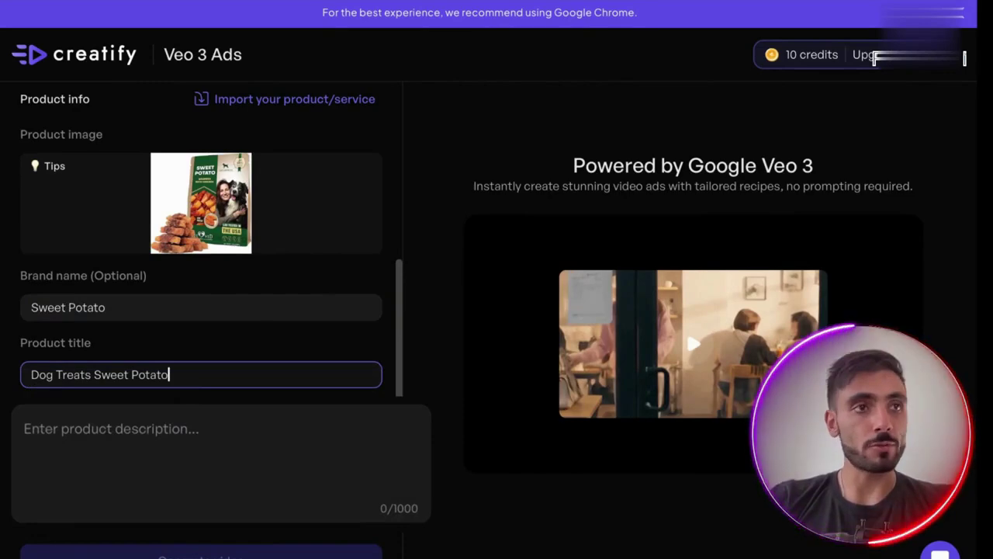
pyautogui.click(194, 461)
pyautogui.write('Dog Treats Sweet Potato Wrapped with Chicken 11 oz & Pet Natural Chew - Grain Free Dried Snacks in Bulk - Best Twists for Training Small & Large Dogs - Made for USA')
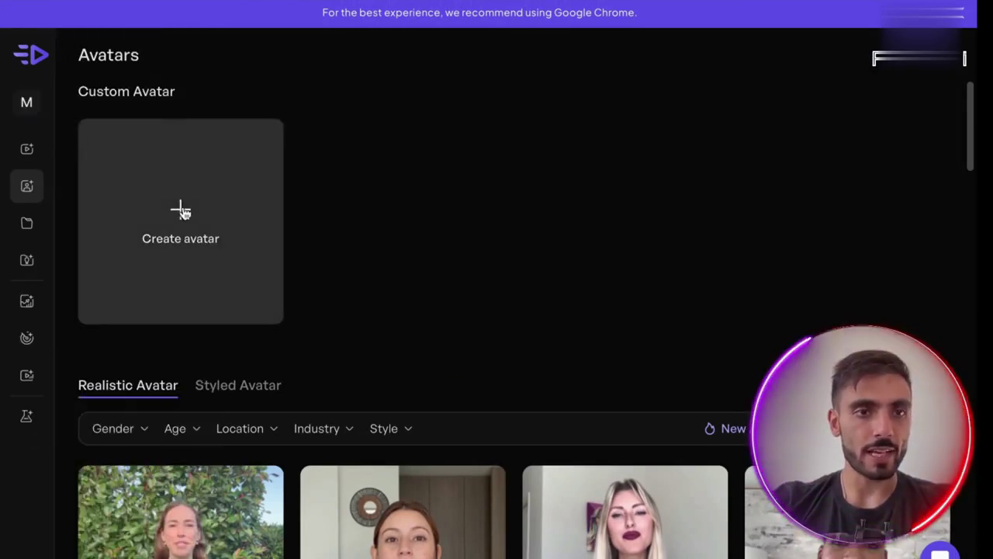
# Design a young adult male avatar from the black-shirt demo prompt, switching his outfit to the Formal preset
pyautogui.click(217, 236)
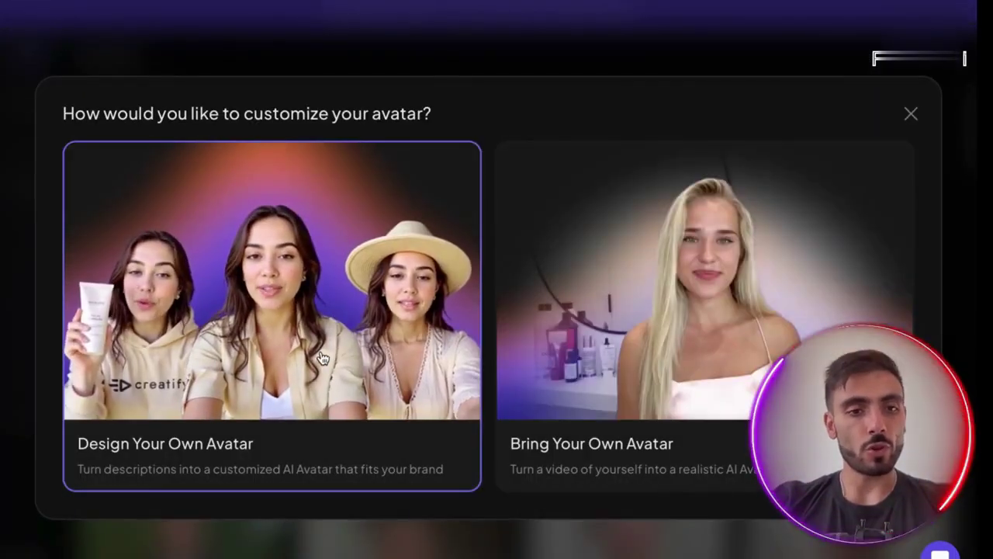
pyautogui.click(322, 357)
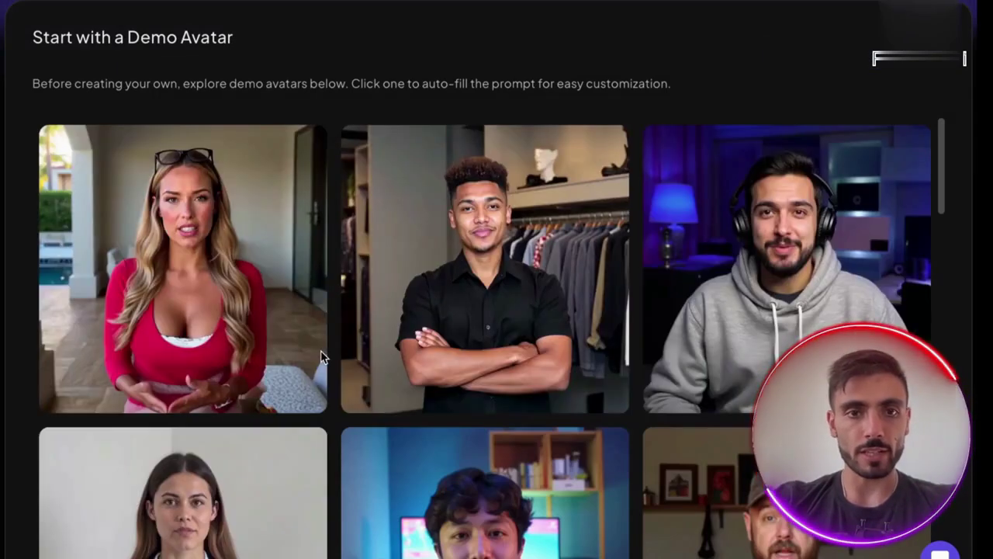
pyautogui.scroll(-1, 322, 357)
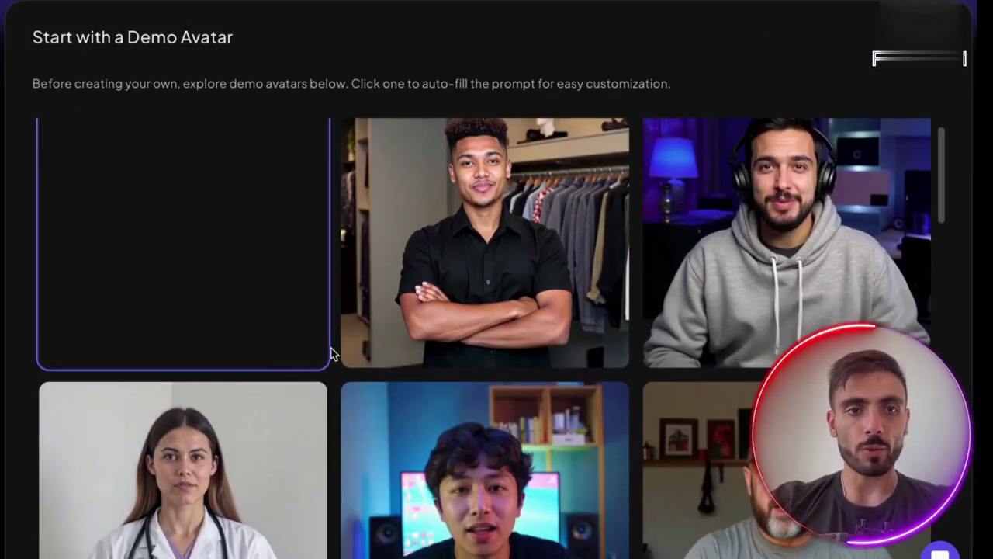
pyautogui.moveTo(539, 344)
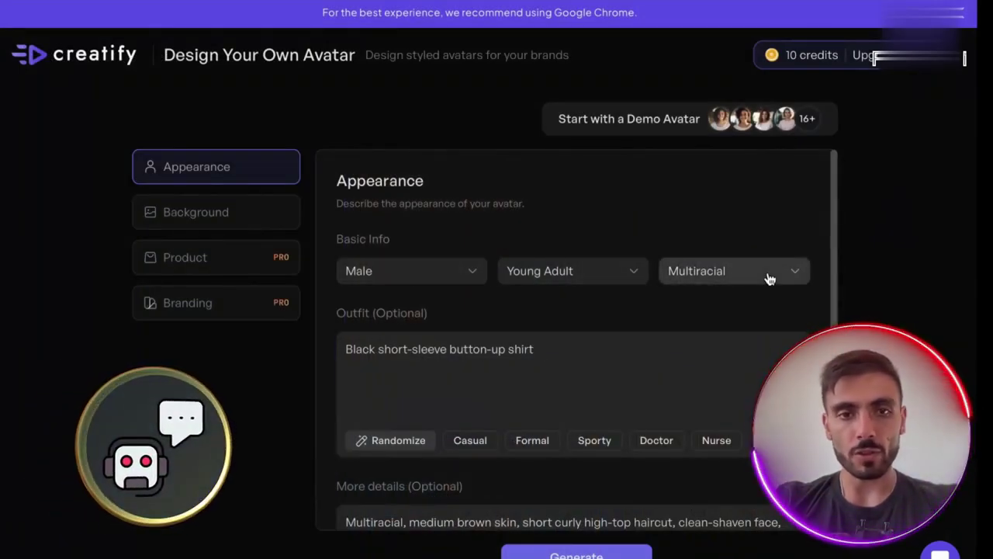
pyautogui.click(450, 372)
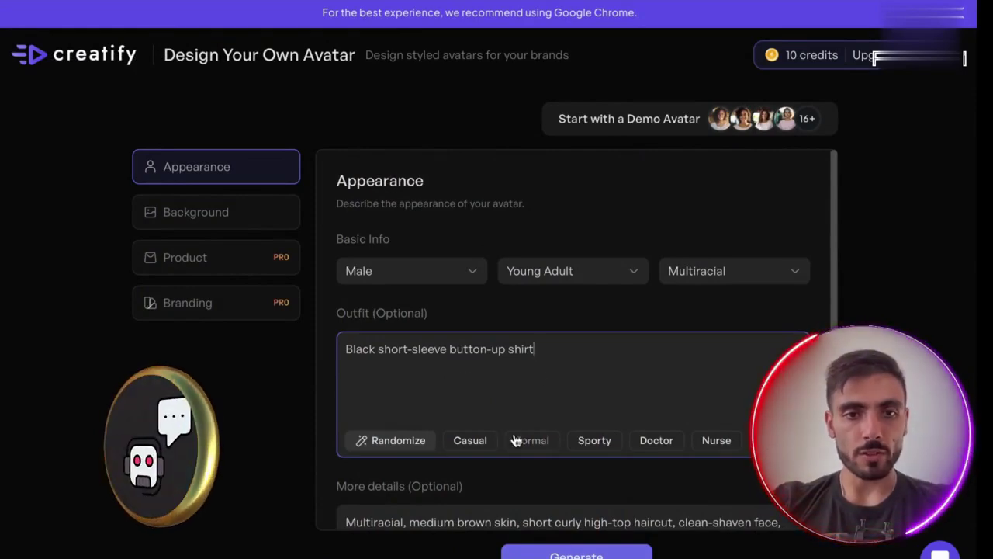
pyautogui.click(470, 440)
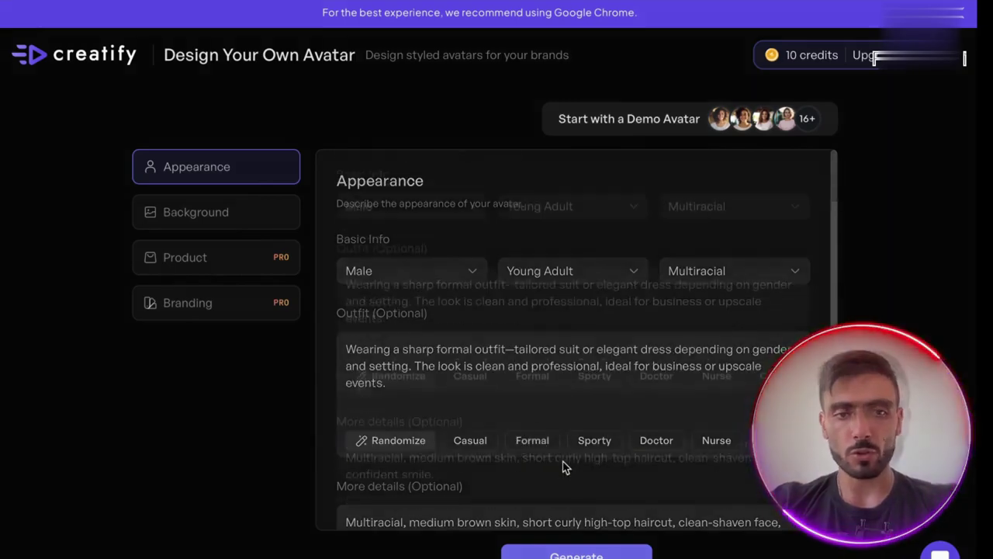
pyautogui.scroll(-2, 563, 464)
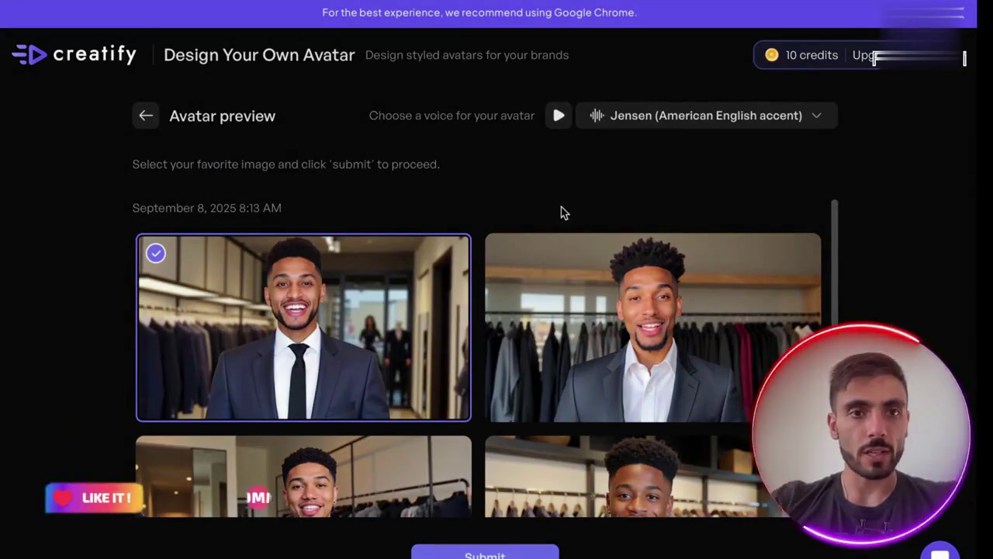
# Pick the bottom-left suited avatar image in the preview and submit it
pyautogui.scroll(-3, 587, 310)
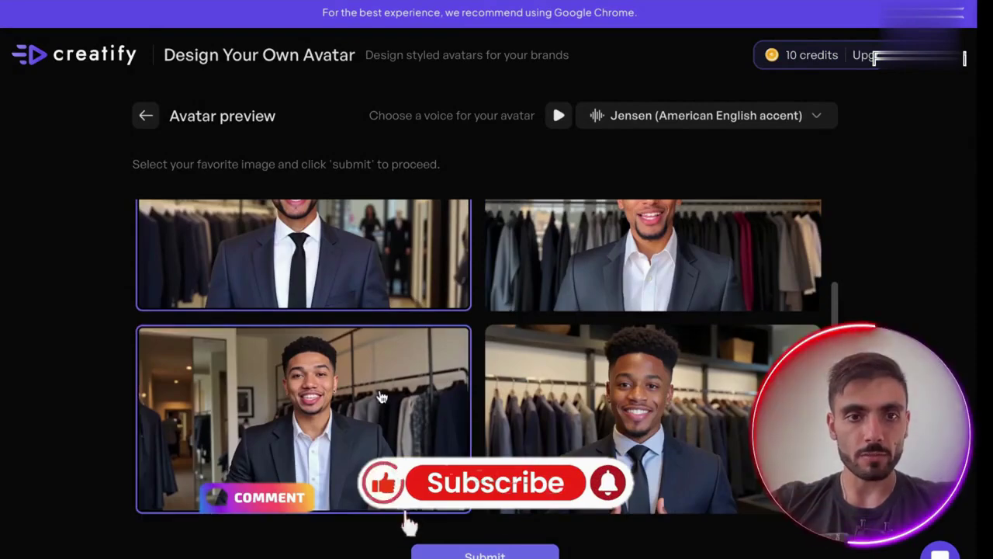
pyautogui.click(572, 441)
pyautogui.click(428, 423)
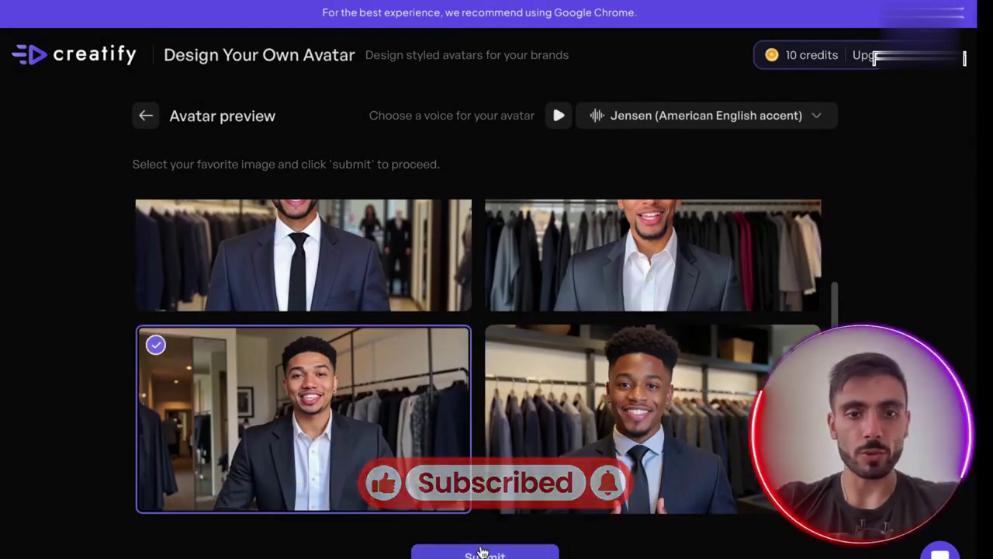
pyautogui.click(689, 129)
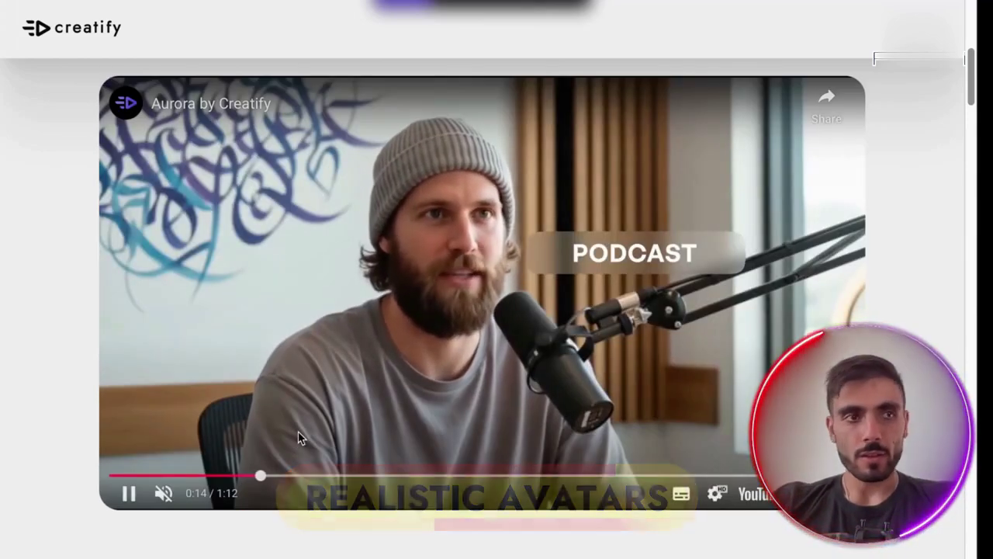
# Scroll through the Aurora page's demo video, strengths list and examples
pyautogui.scroll(-3, 300, 438)
pyautogui.scroll(-3, 300, 439)
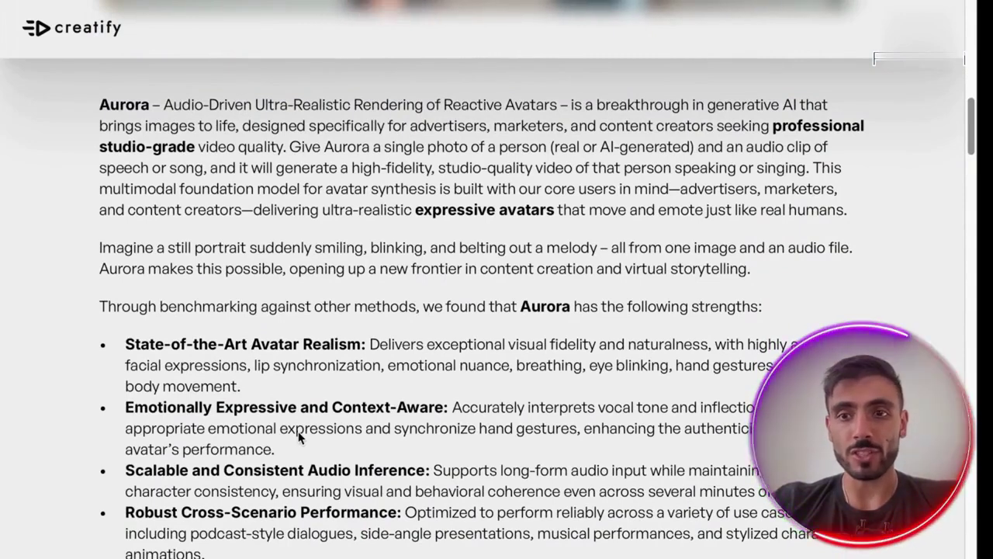
pyautogui.scroll(-5, 300, 439)
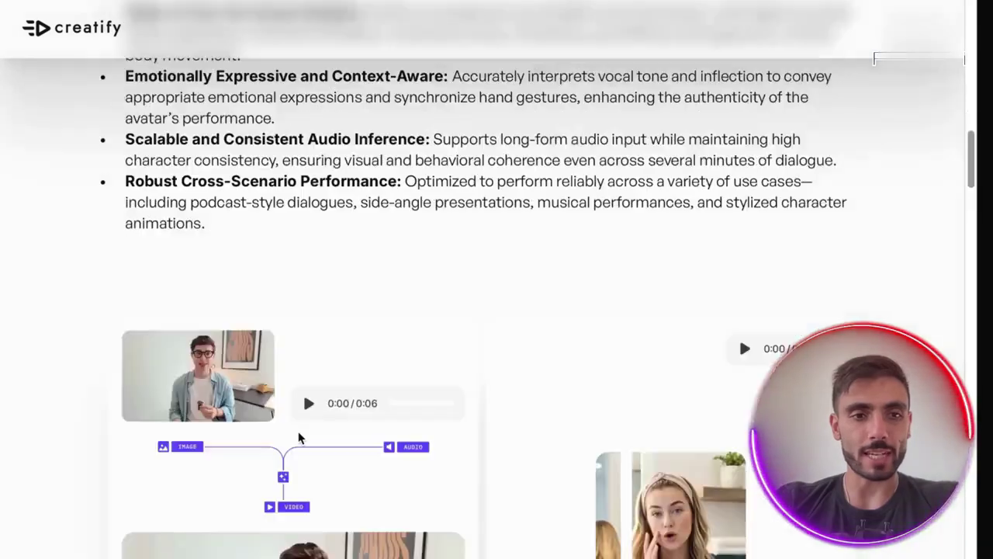